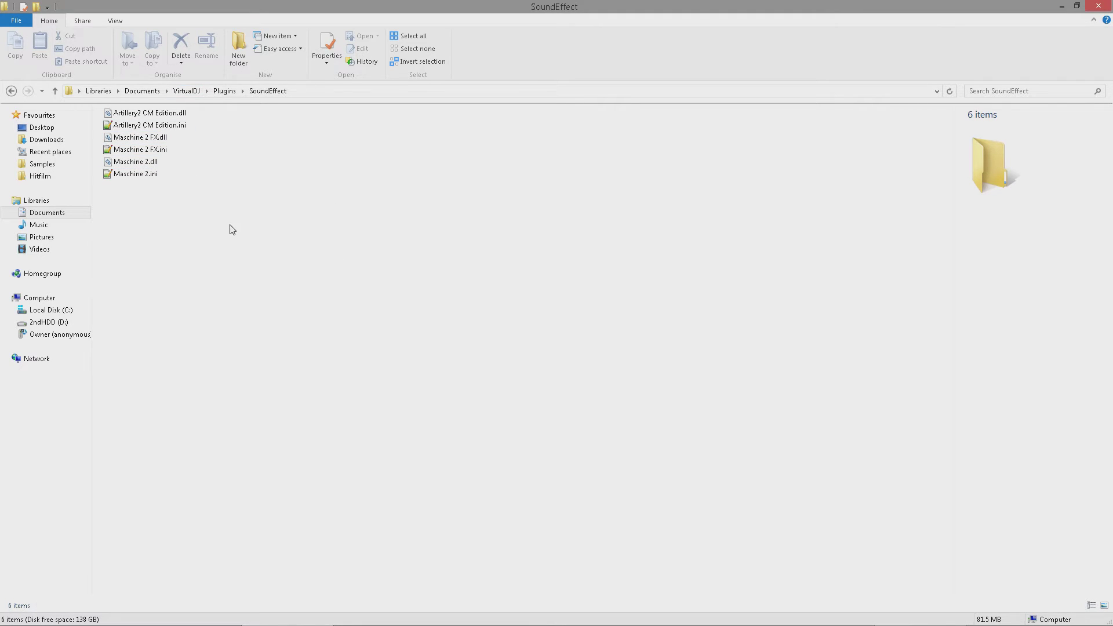
Step: Close the plugins folder window and show deck A's sound effect list with Maschine 2 FX
click(1099, 6)
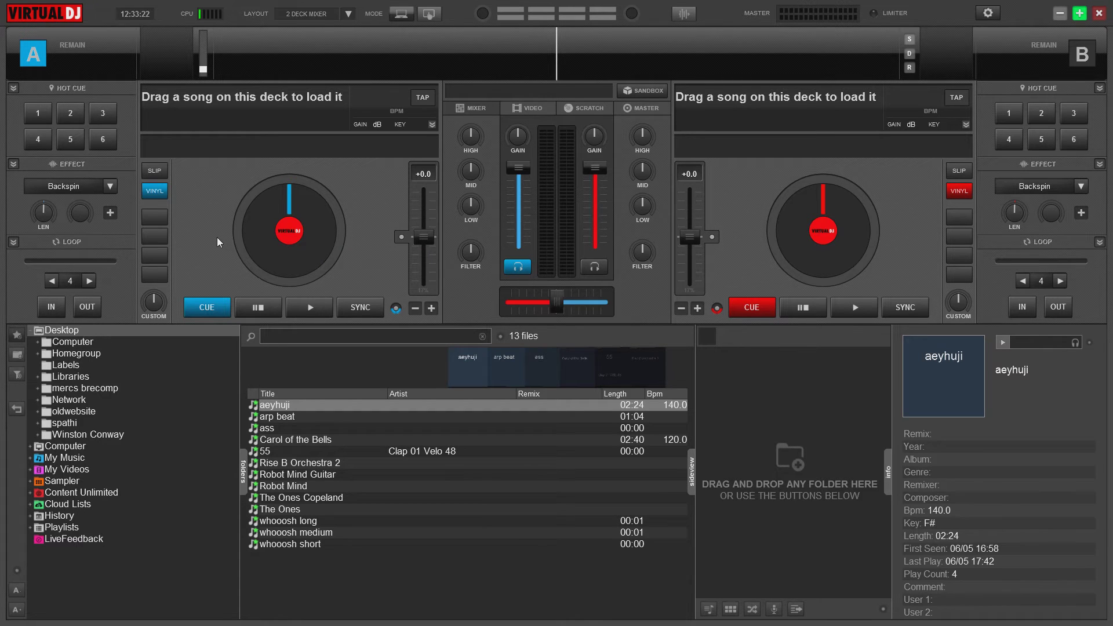
click(111, 187)
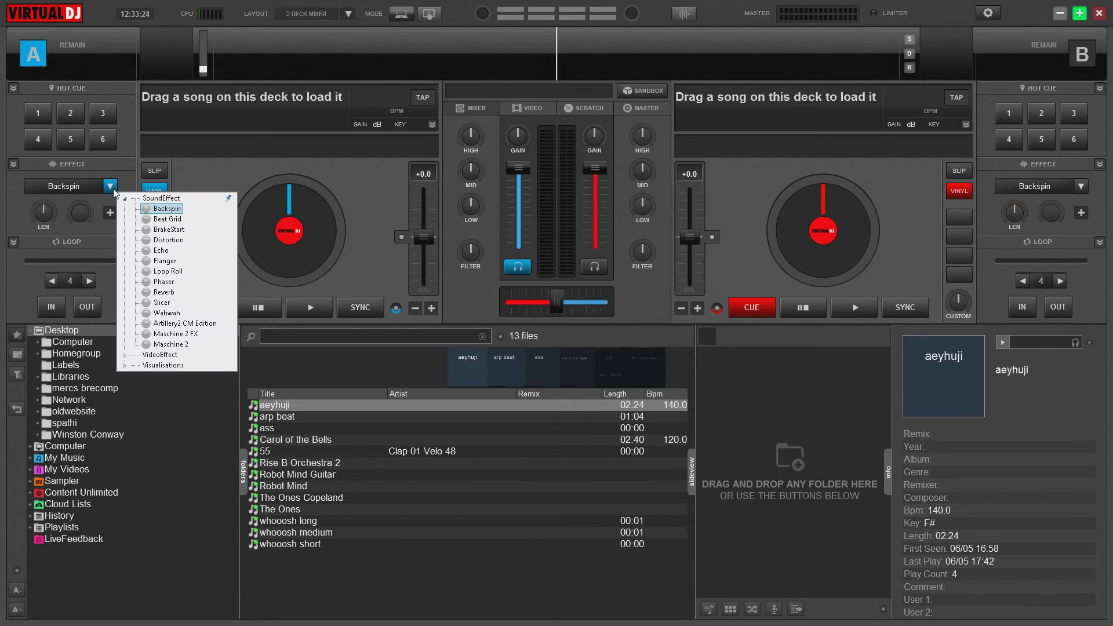
Step: Assign Maschine 2 FX as deck A's effect and load the aeyhuji track
click(185, 345)
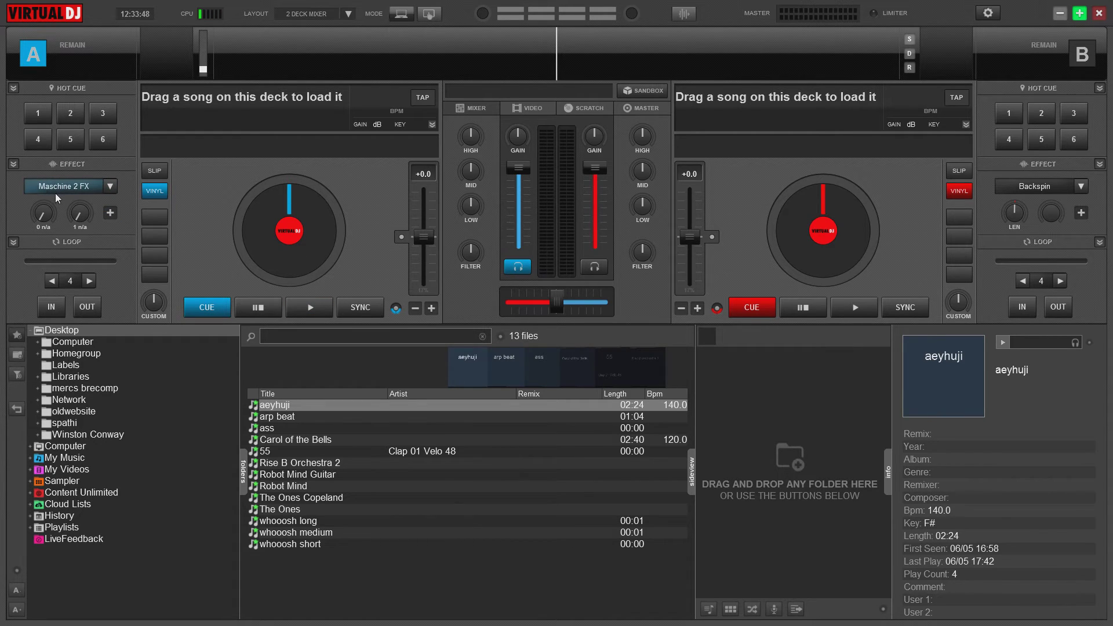
click(312, 305)
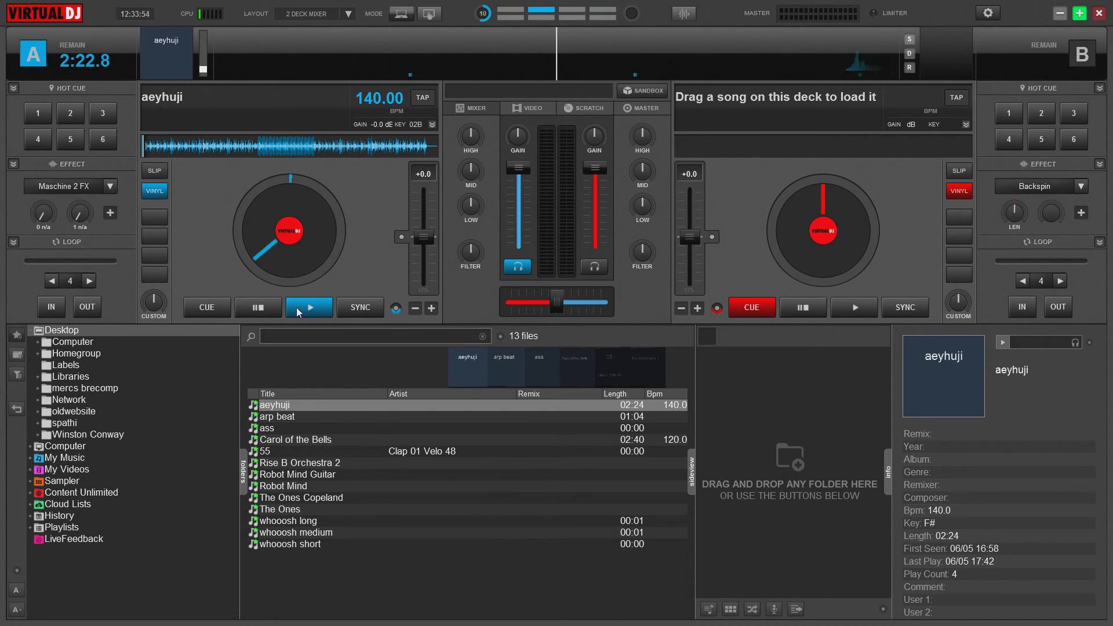
click(259, 310)
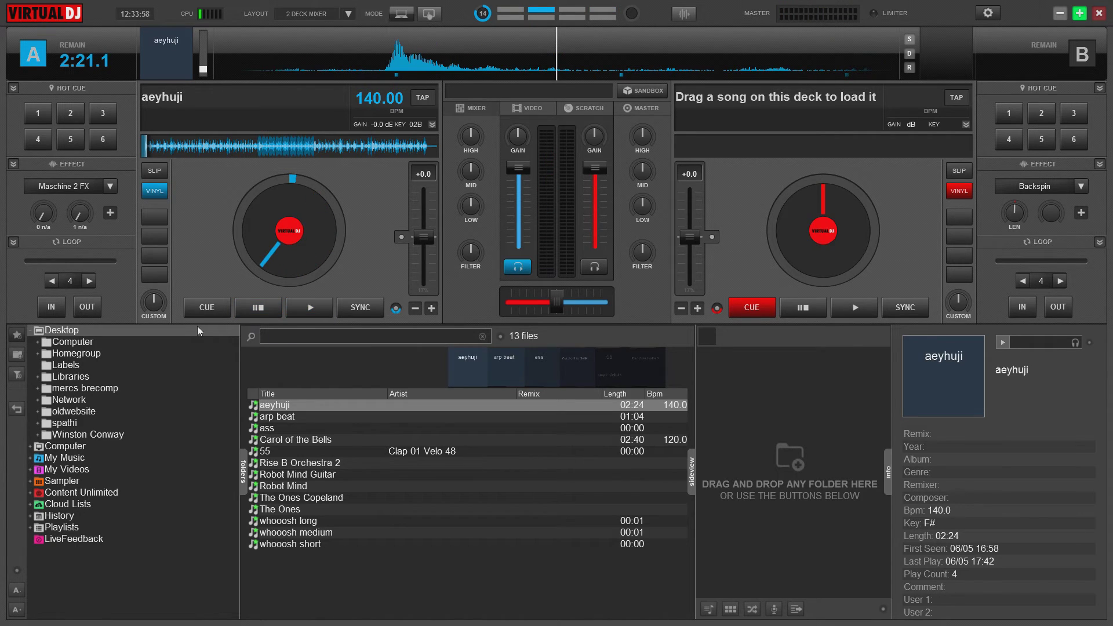
Step: Switch on Maschine 2 FX and play aeyhuji through it briefly
click(70, 186)
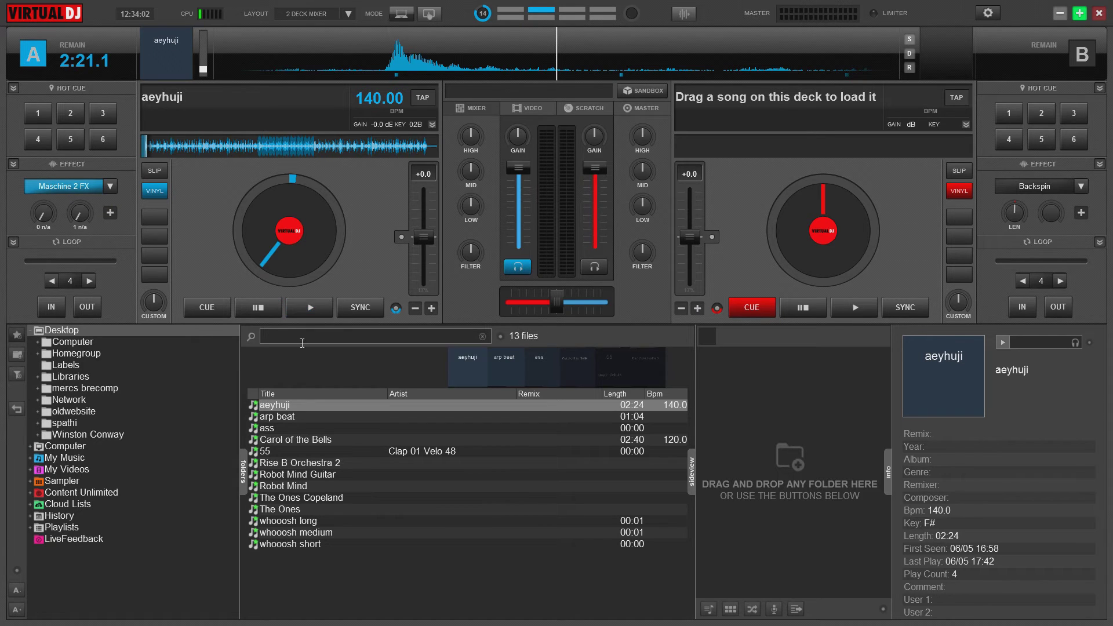
click(307, 307)
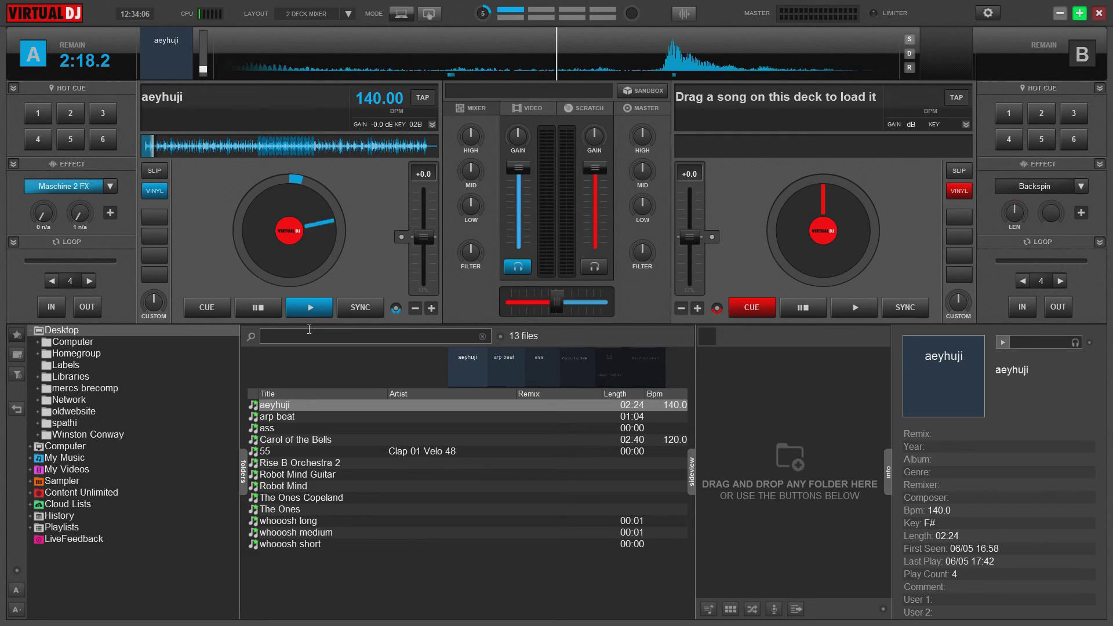
click(259, 307)
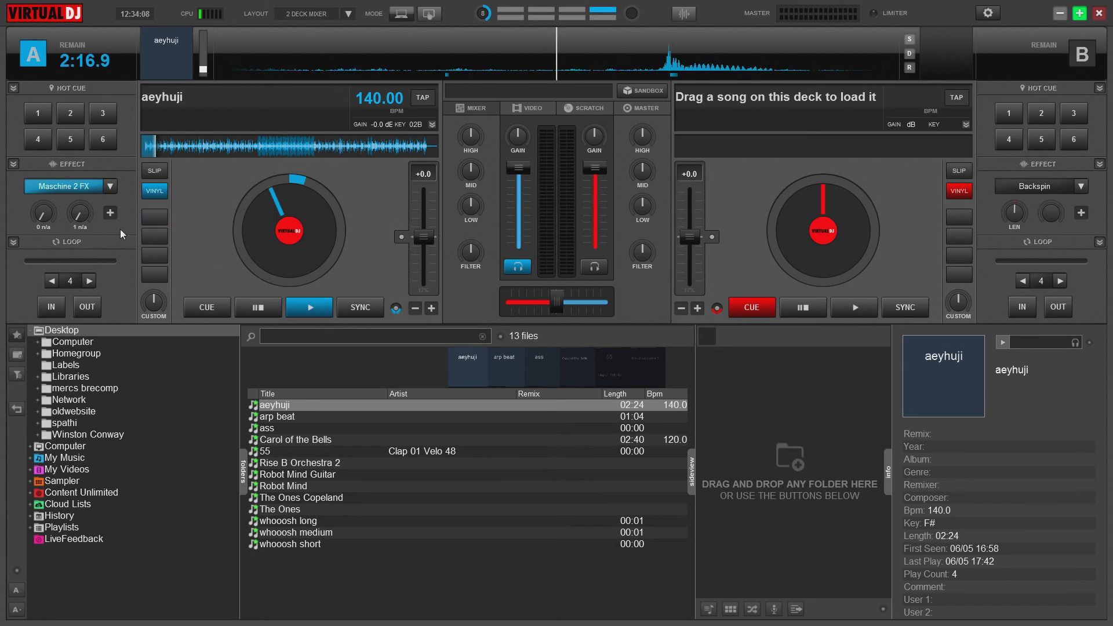
Step: Load the Come Into My Disco project into Maschine 2 FX, close its window, and cue deck A
click(110, 213)
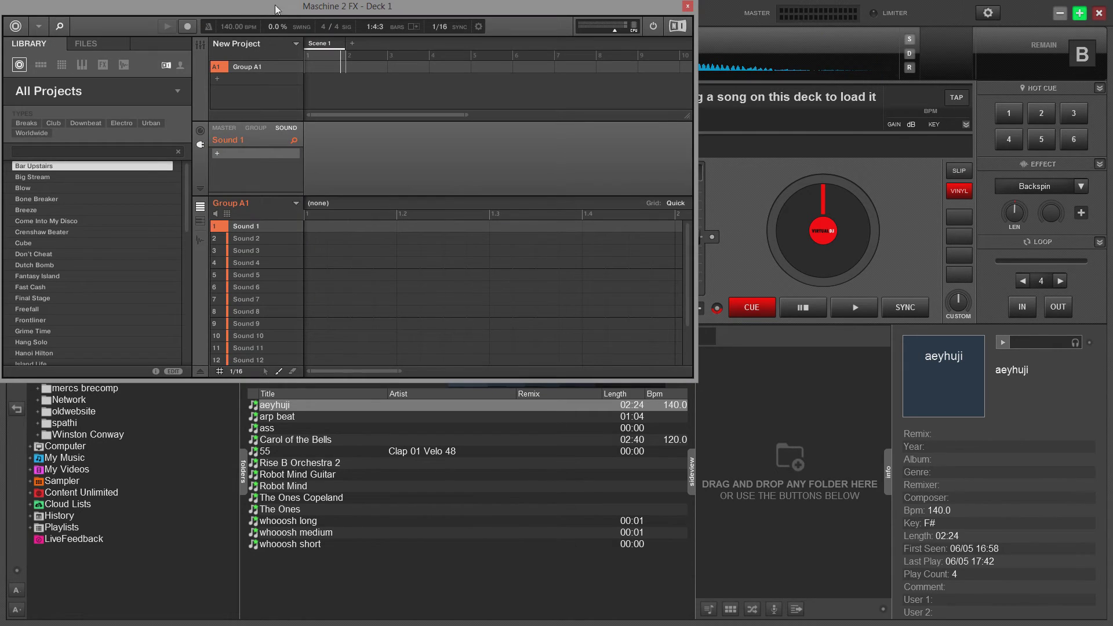
drag(203, 6, 516, 120)
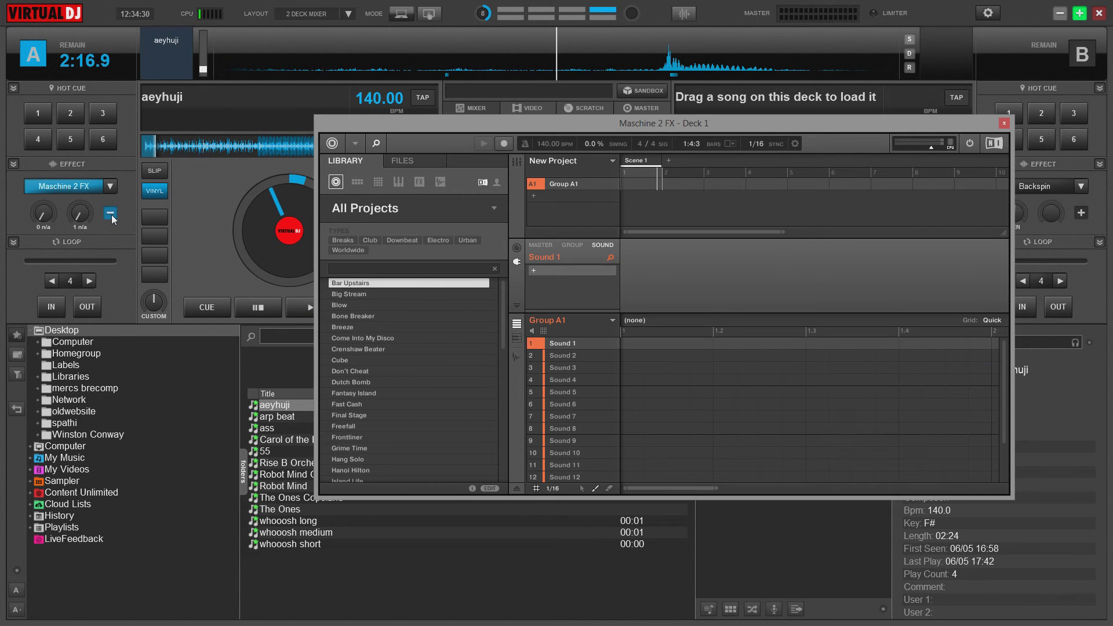
double_click(347, 339)
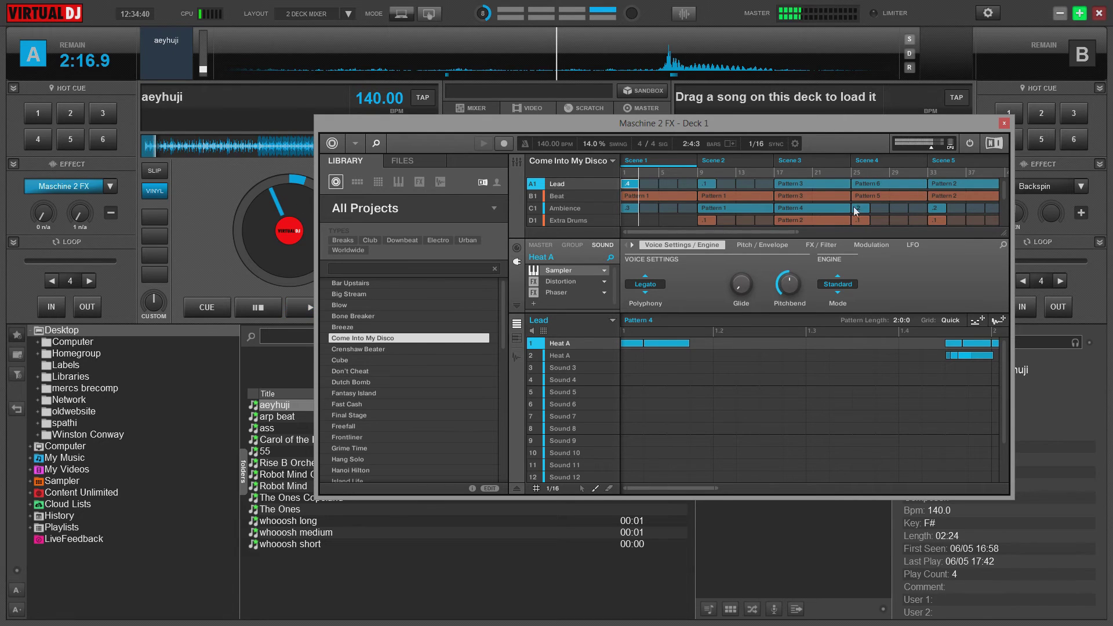
click(110, 213)
click(276, 309)
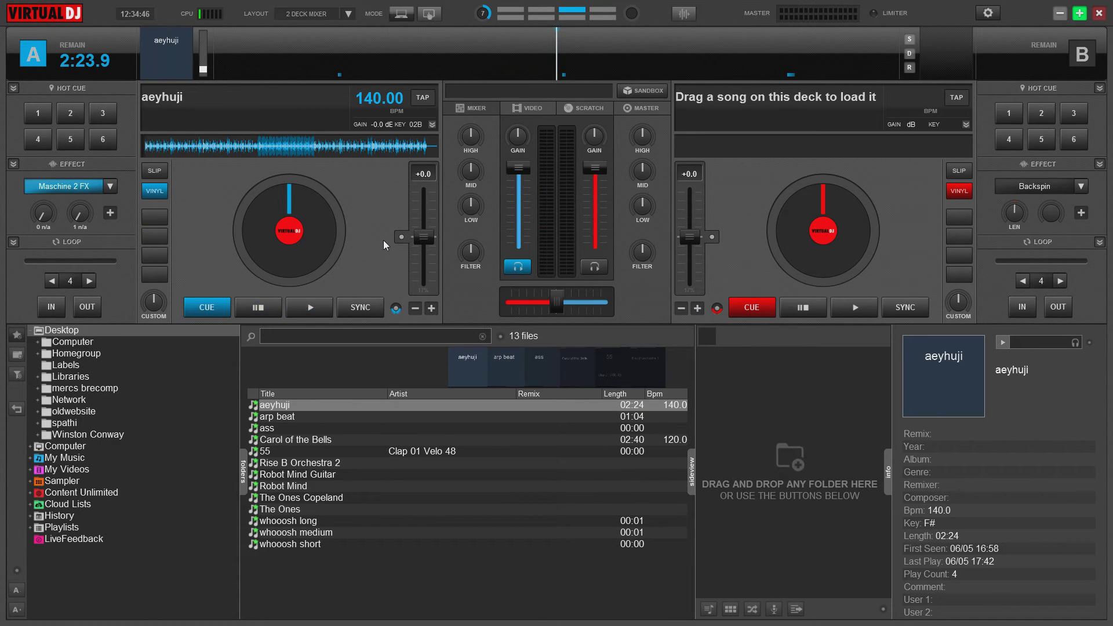
Step: Play aeyhuji on deck A, return it to the start, and restart playback
click(312, 307)
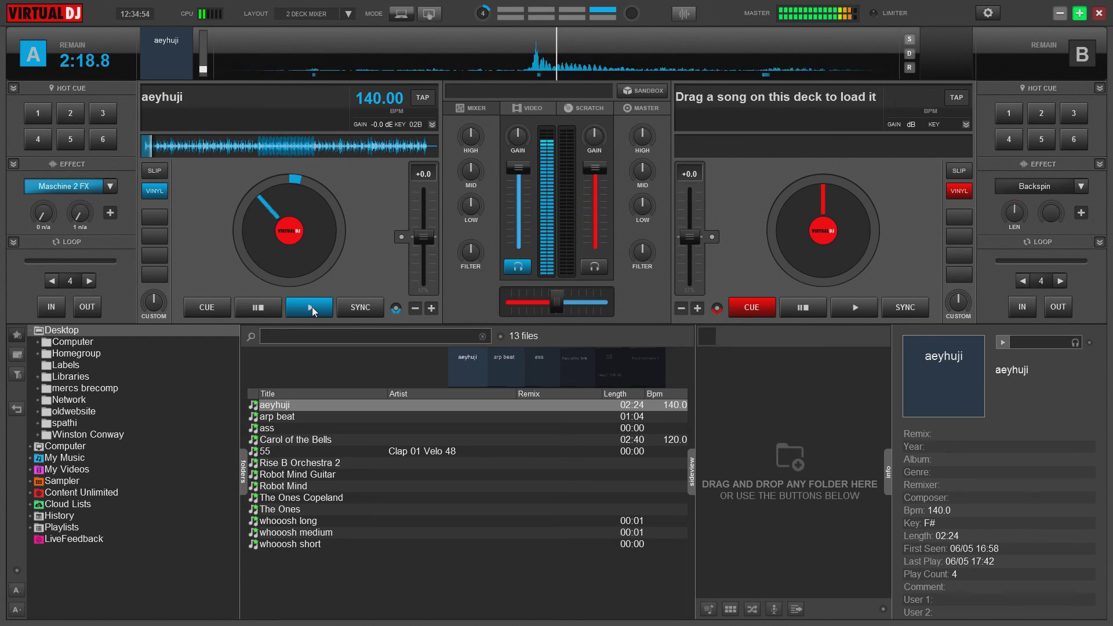
click(259, 309)
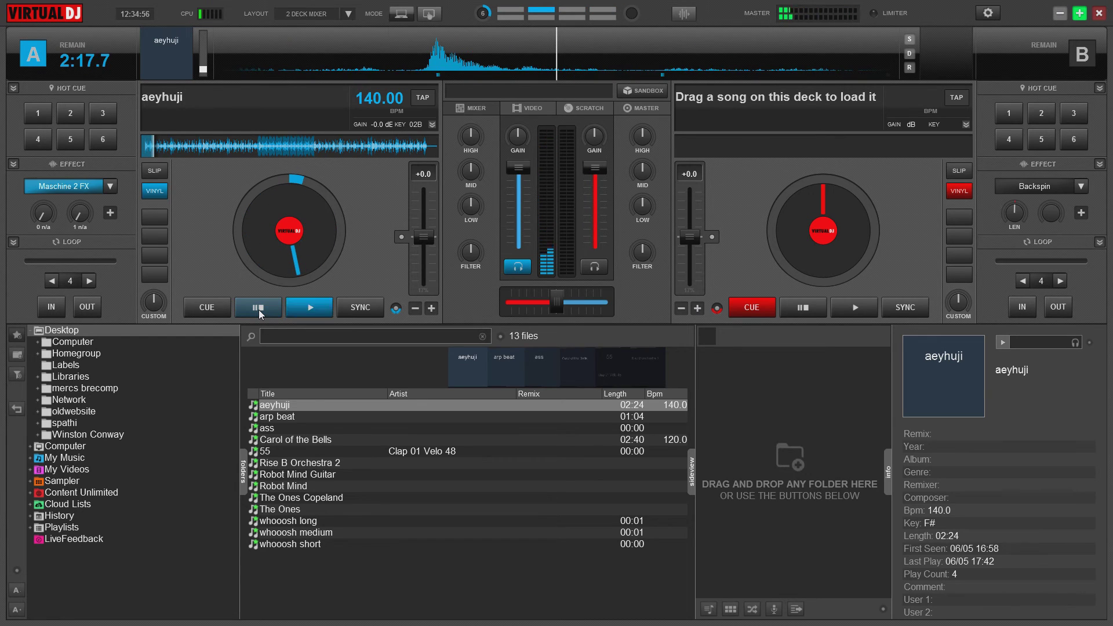
click(259, 310)
click(249, 307)
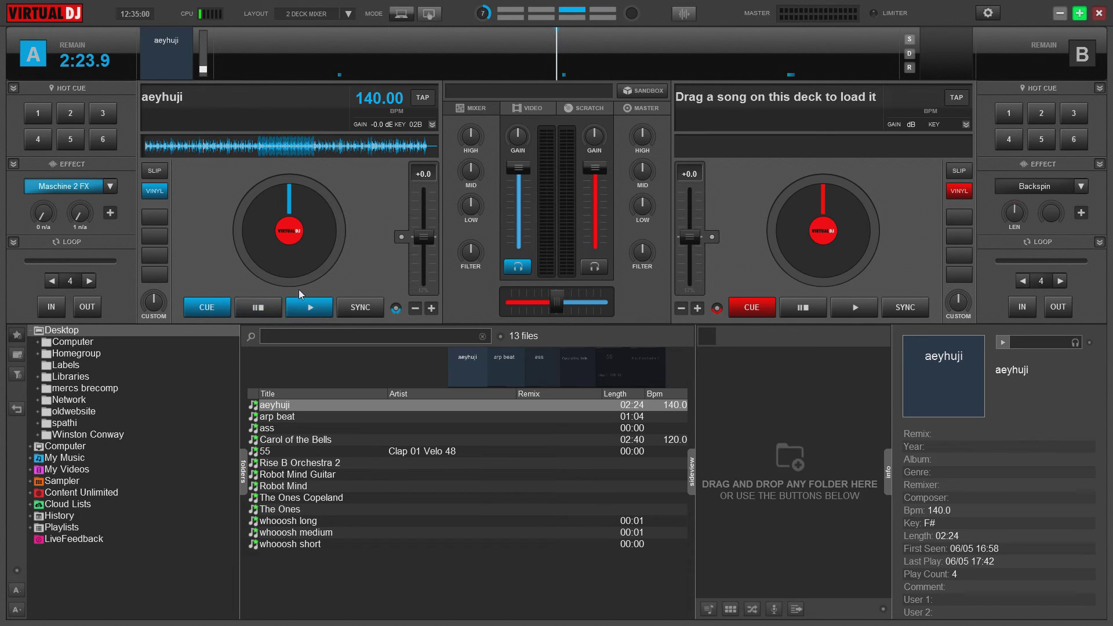
key(space)
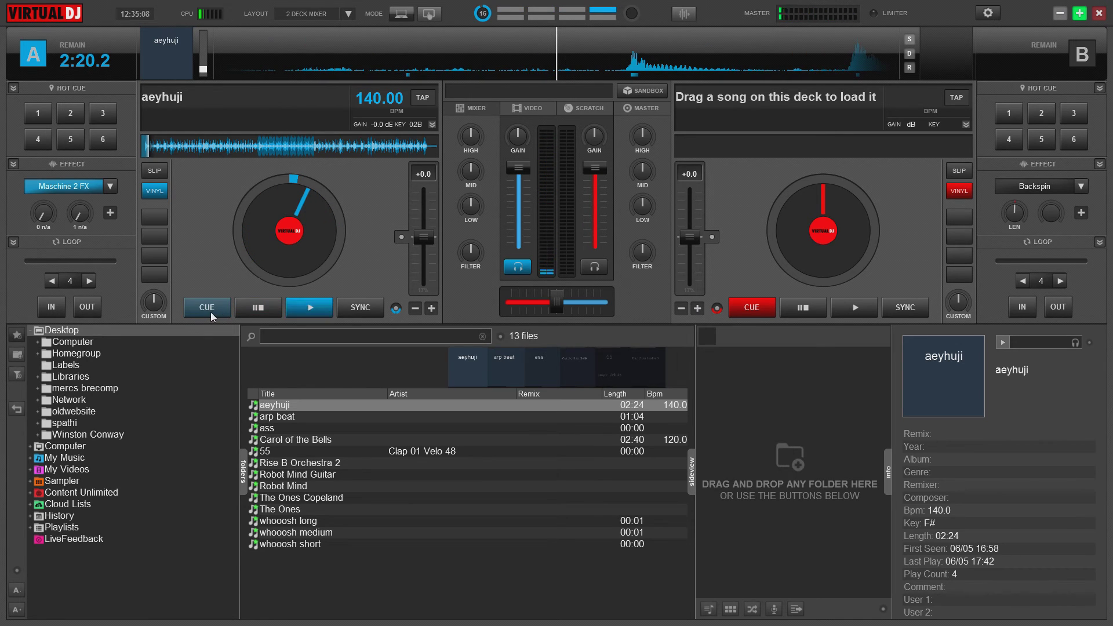
click(306, 313)
Step: Raise deck A's tempo to 140.33 BPM, slow it on the jog wheel, bend down, then pause
mouse_move(423, 236)
mouse_down()
mouse_move(426, 177)
mouse_move(447, 365)
mouse_move(421, 242)
mouse_up()
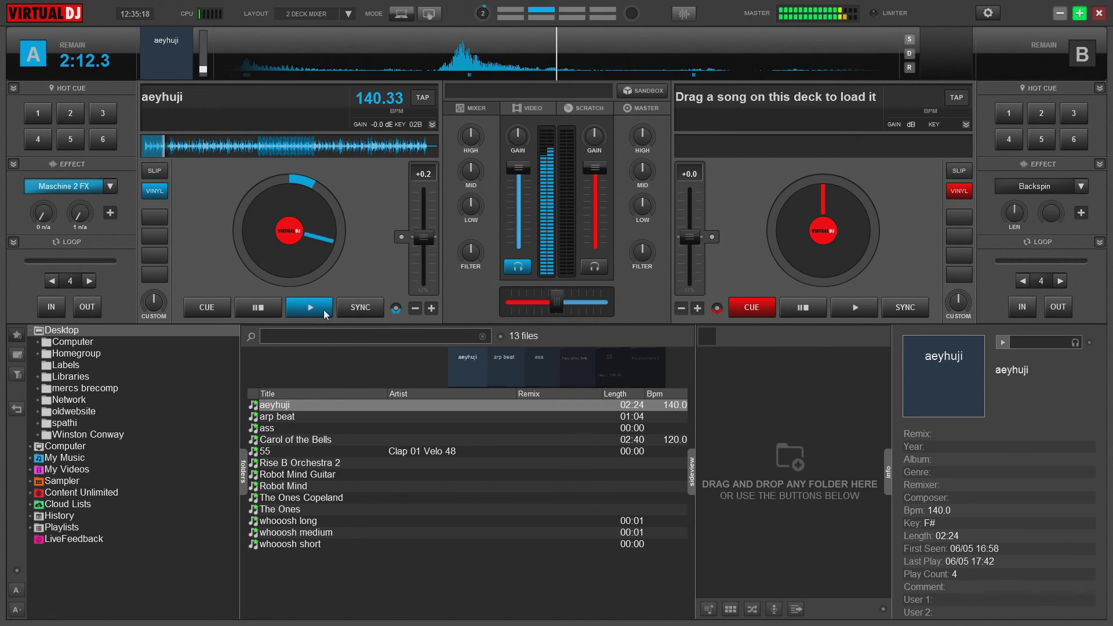
drag(290, 282, 236, 233)
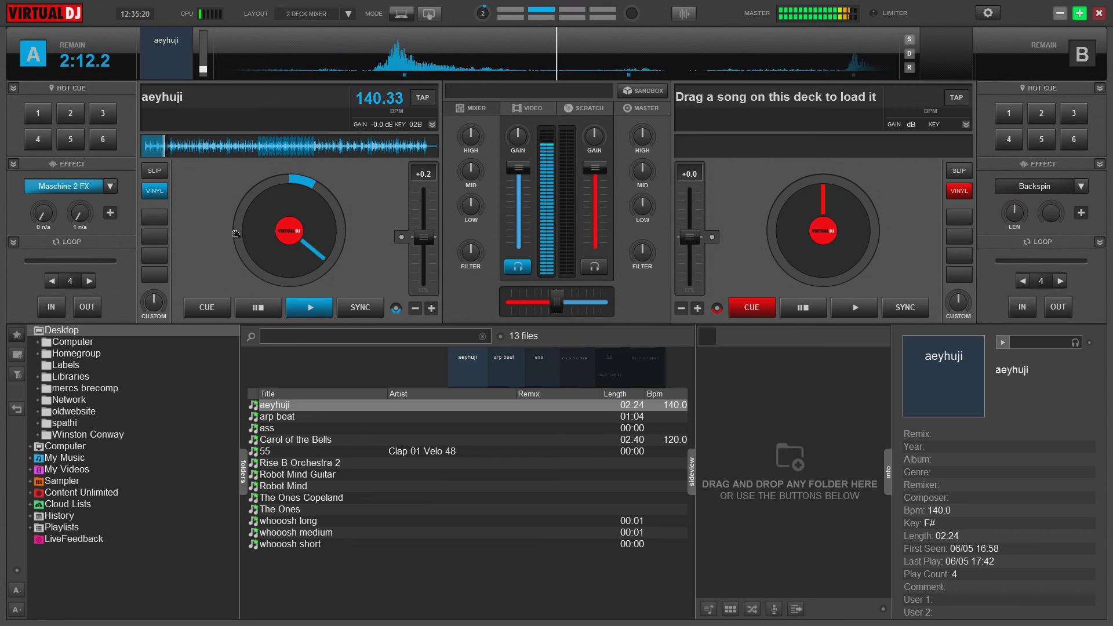
click(413, 311)
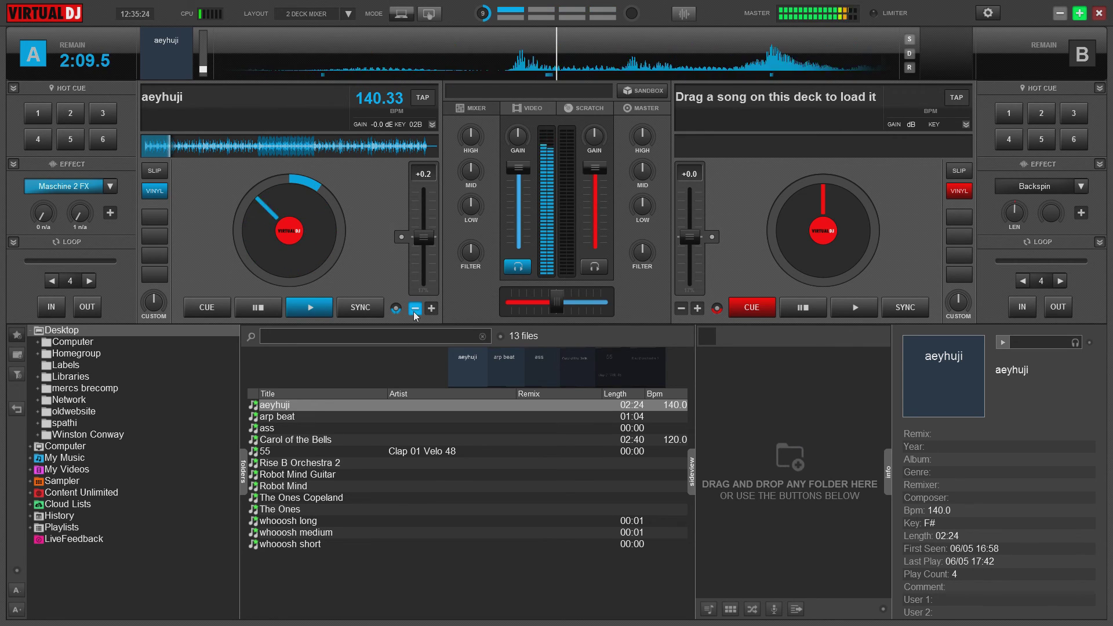
click(263, 311)
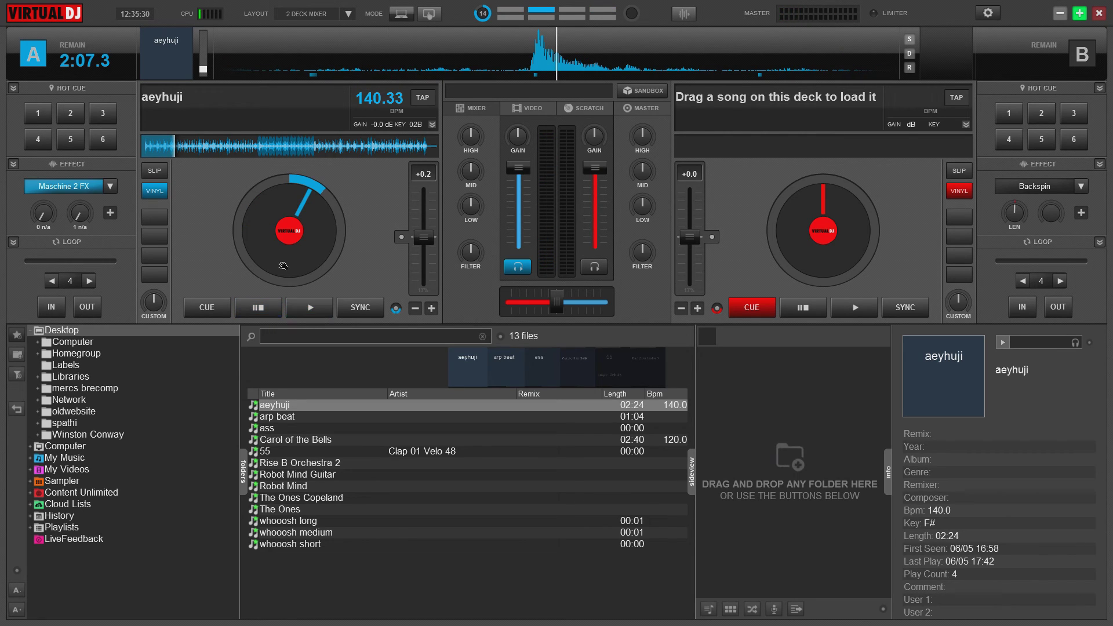
Step: Enable deck B's Backspin effect, nudge deck A's tempo down, and resume deck A
click(1021, 190)
click(416, 308)
click(319, 308)
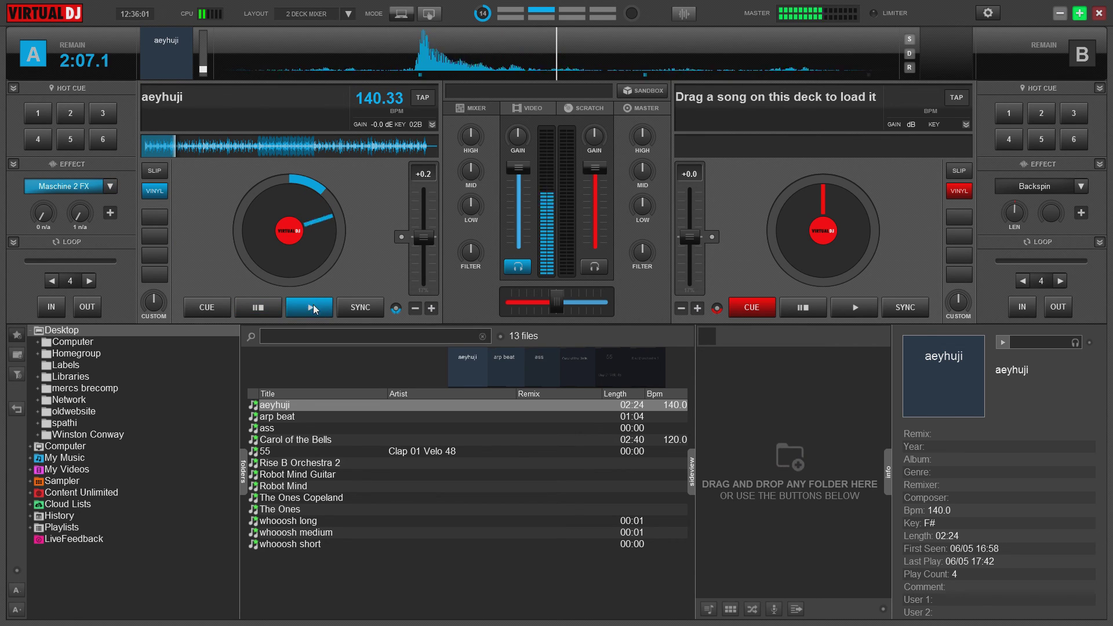
Step: Load the Fast Cash project in Maschine 2 FX, play it on deck A, and close the plugin
click(269, 307)
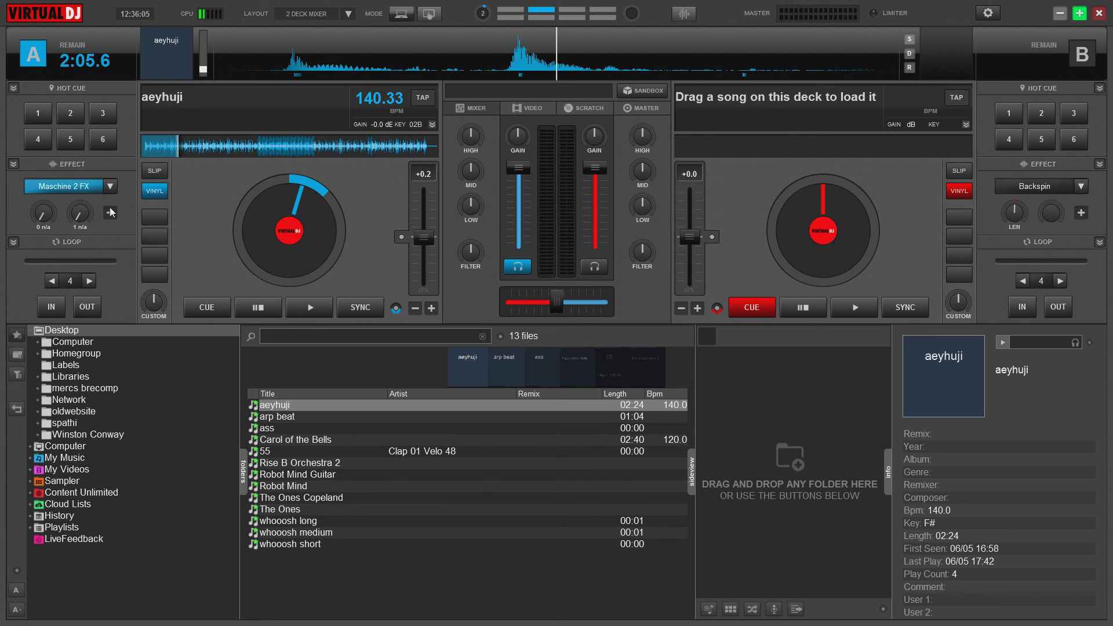
click(110, 212)
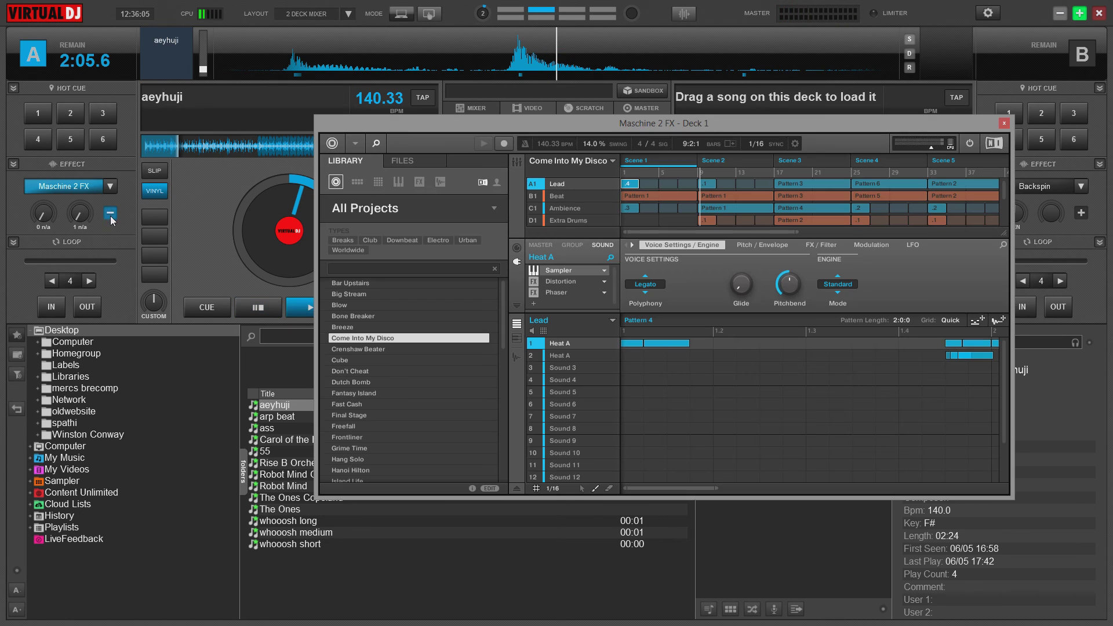
click(337, 403)
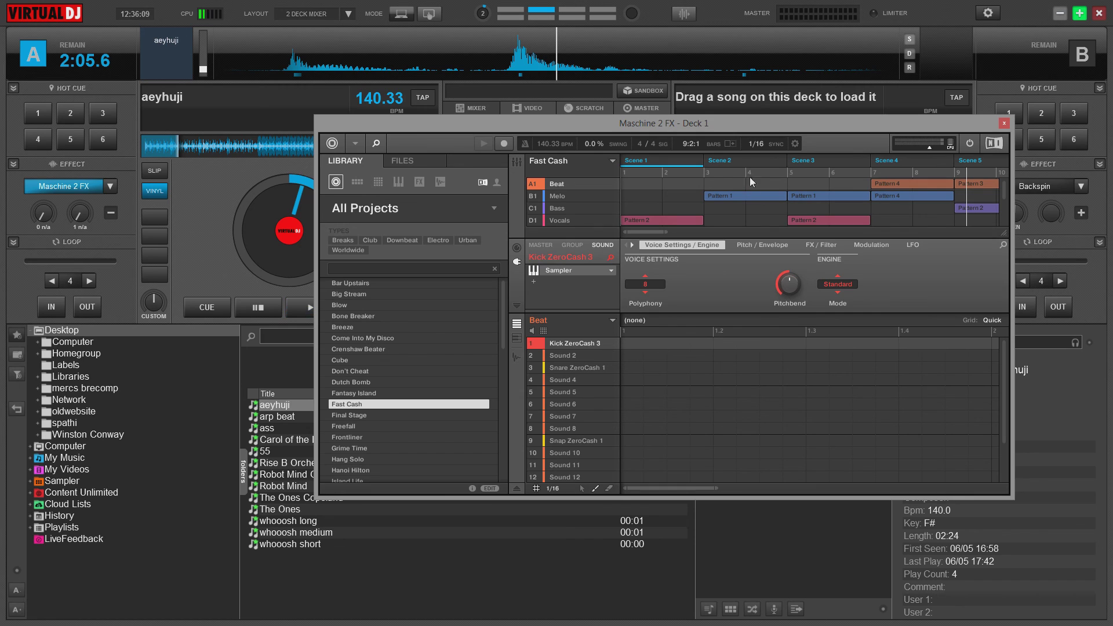
click(309, 311)
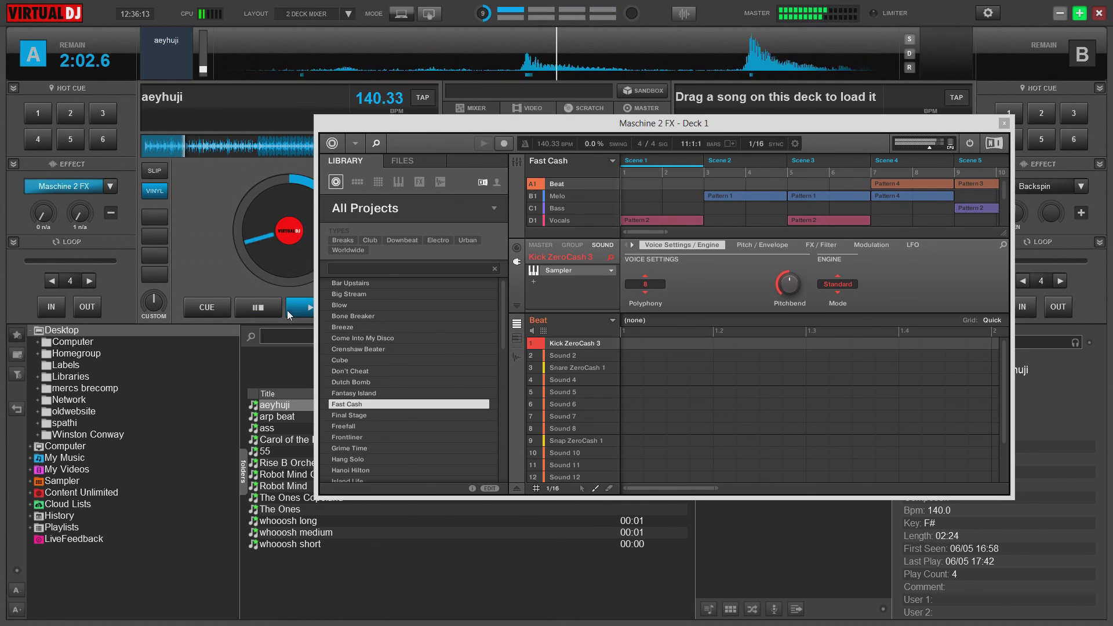
click(268, 307)
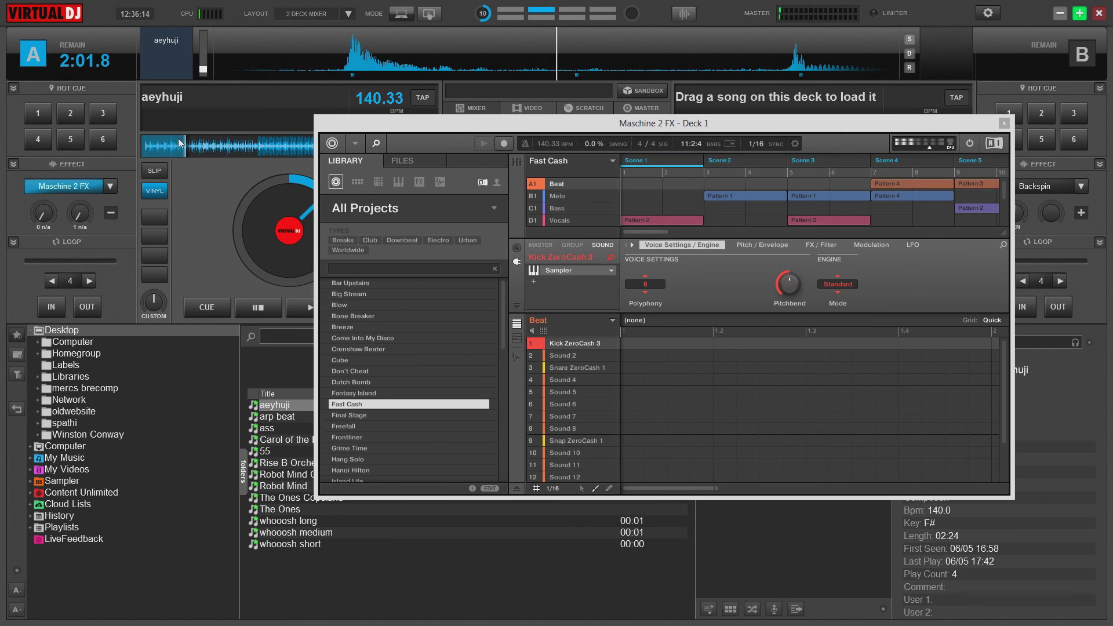
click(110, 212)
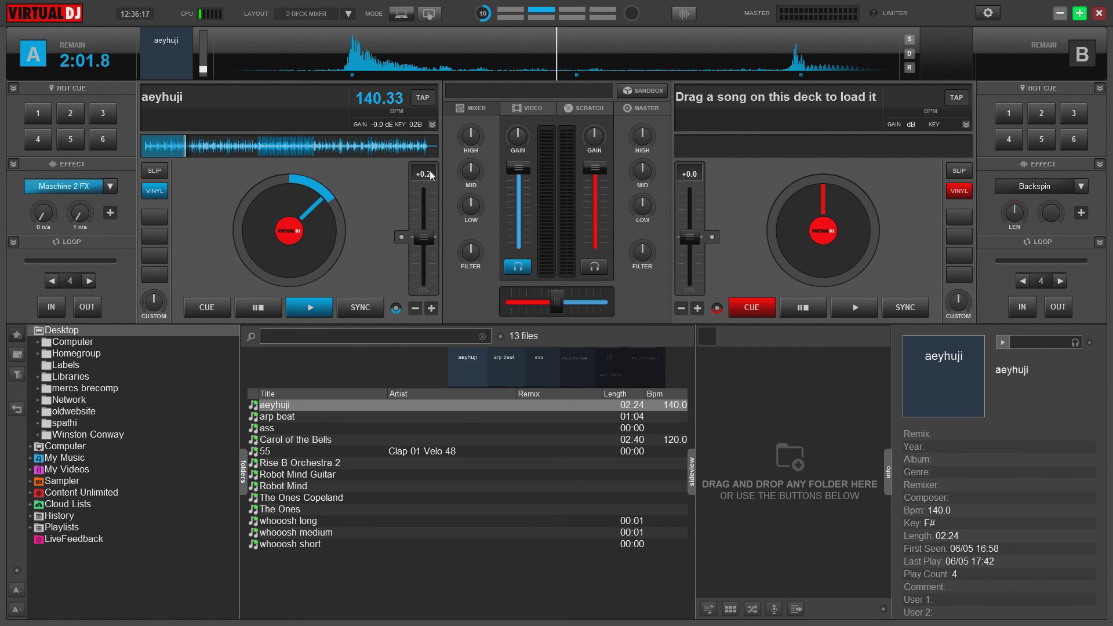